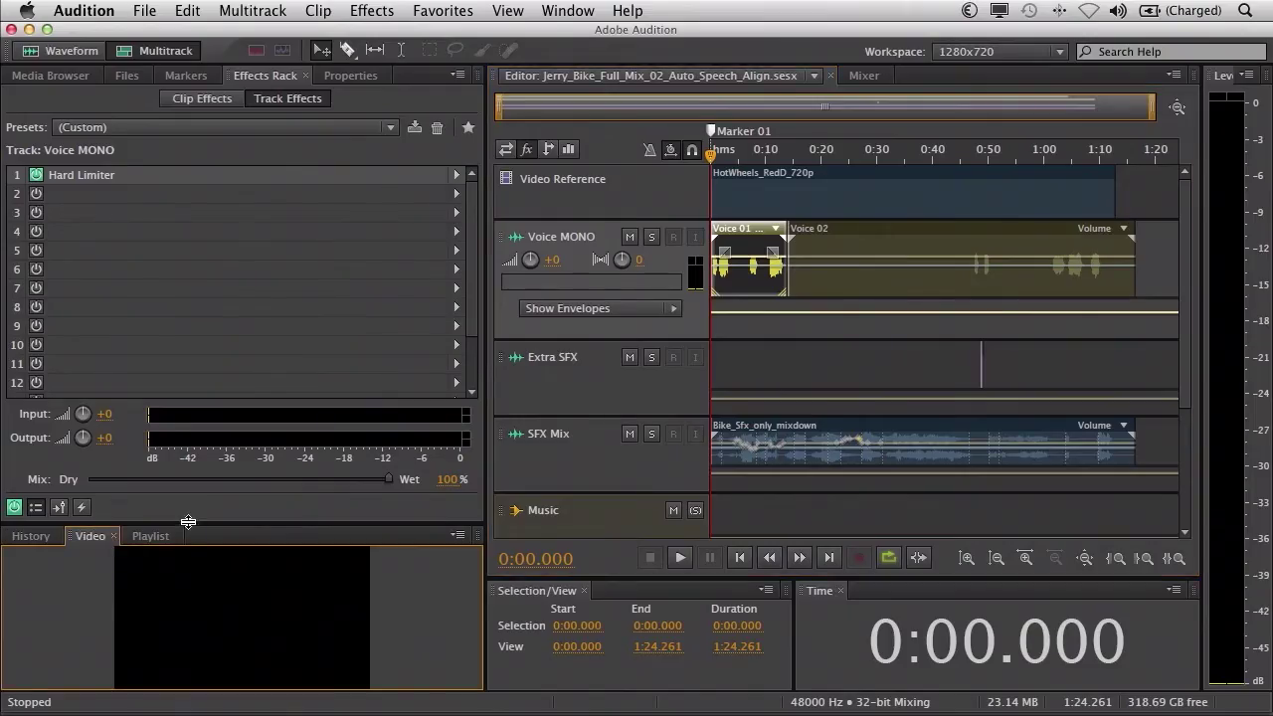
- Enlarge the Video panel and play the first few seconds of the bike session
drag(188, 521, 195, 416)
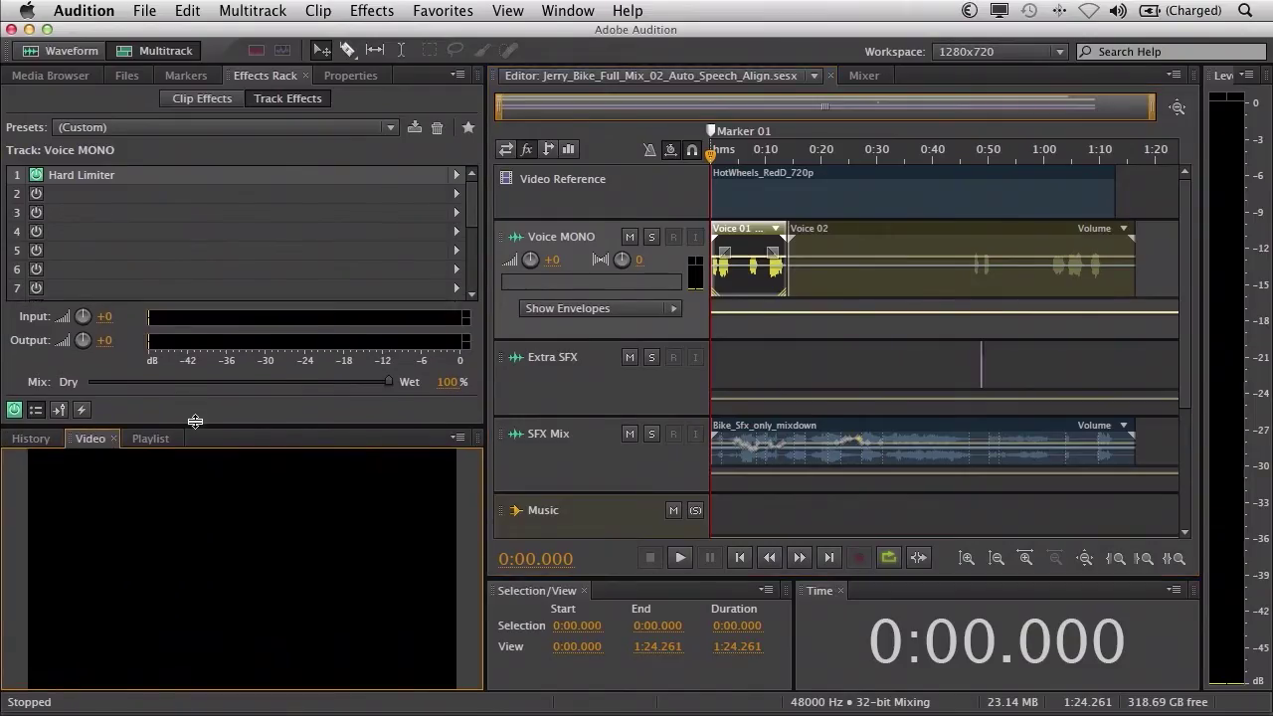
key(space)
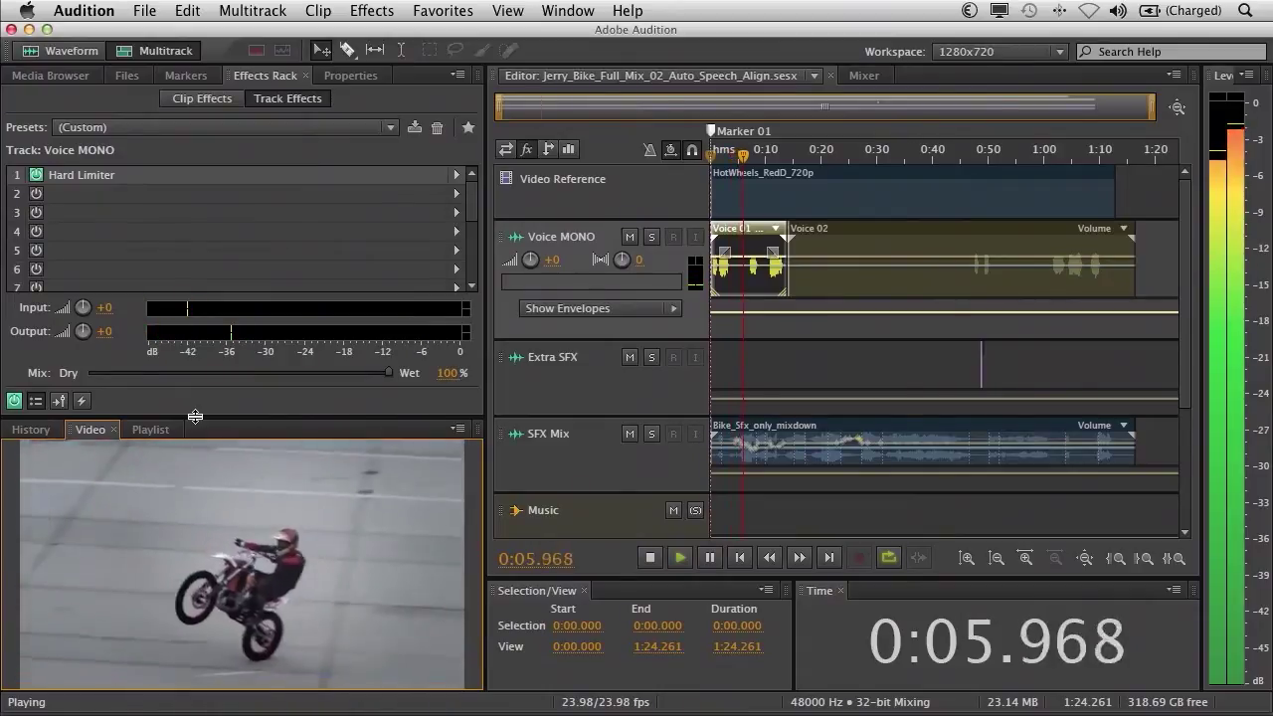
key(space)
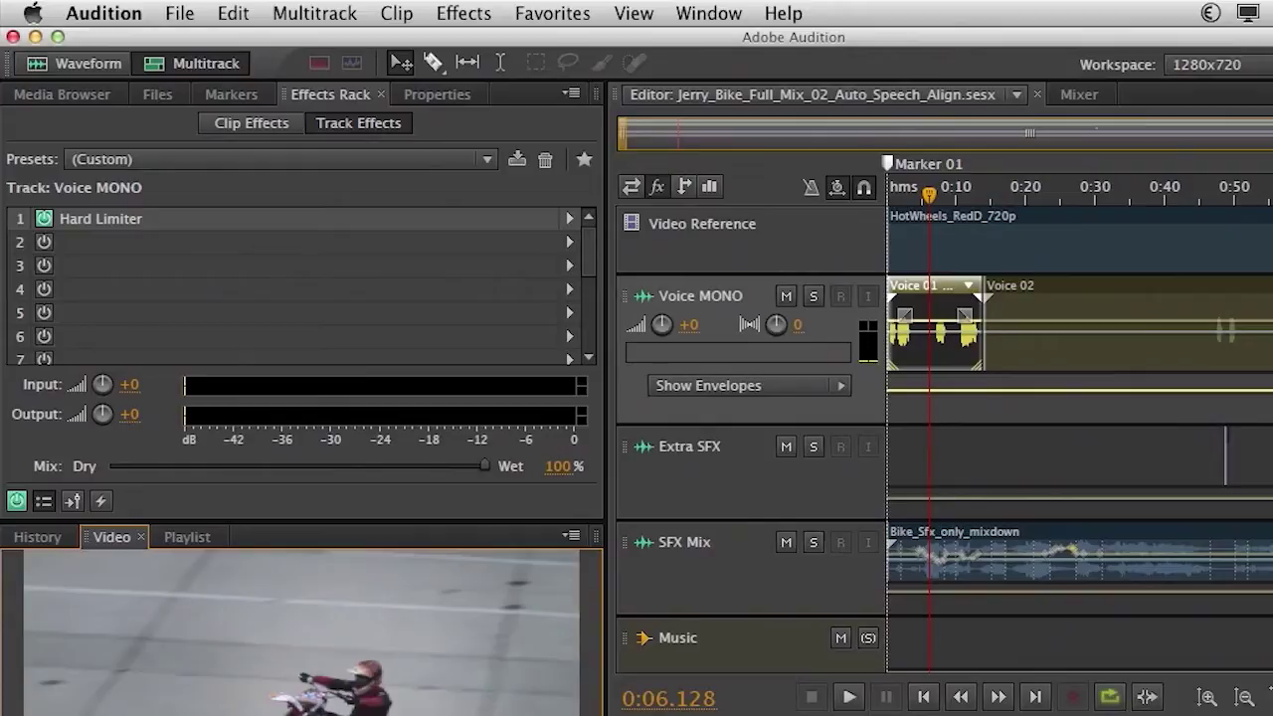
- Start an Entire Session mixdown export, keeping StemsExport01 as location and Wave PCM format
click(179, 13)
mouse_move(209, 458)
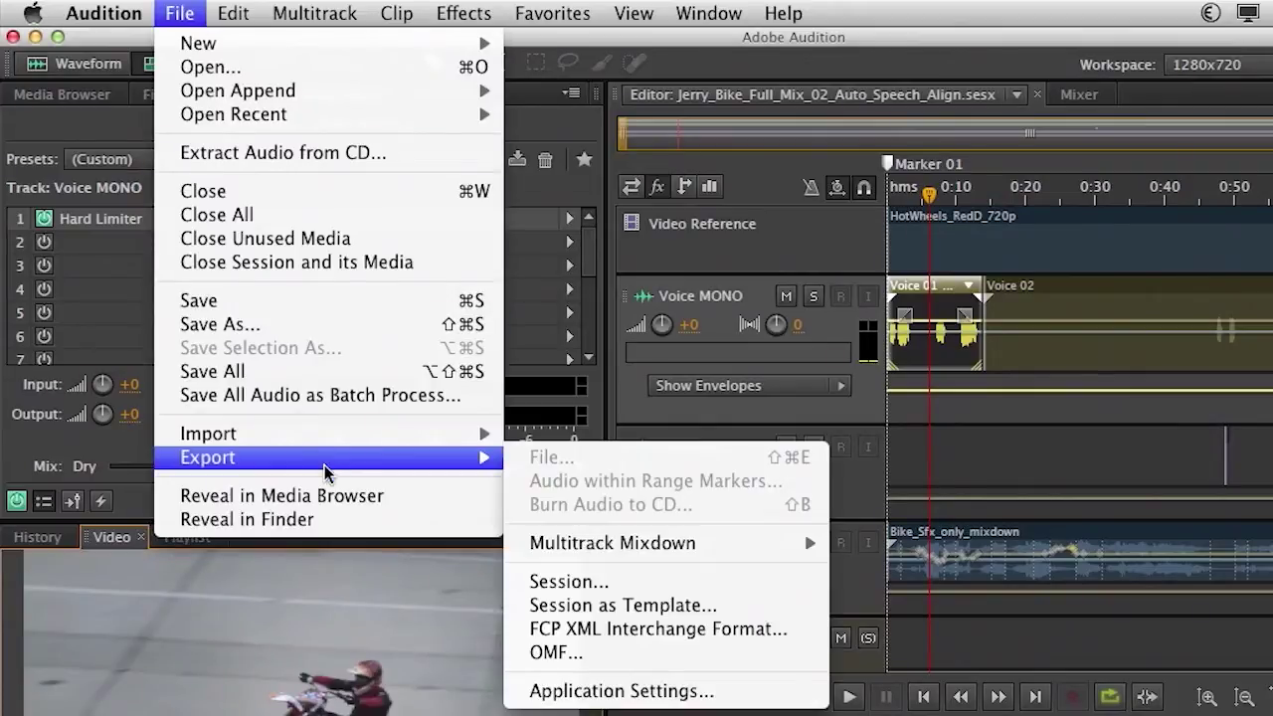
mouse_move(637, 543)
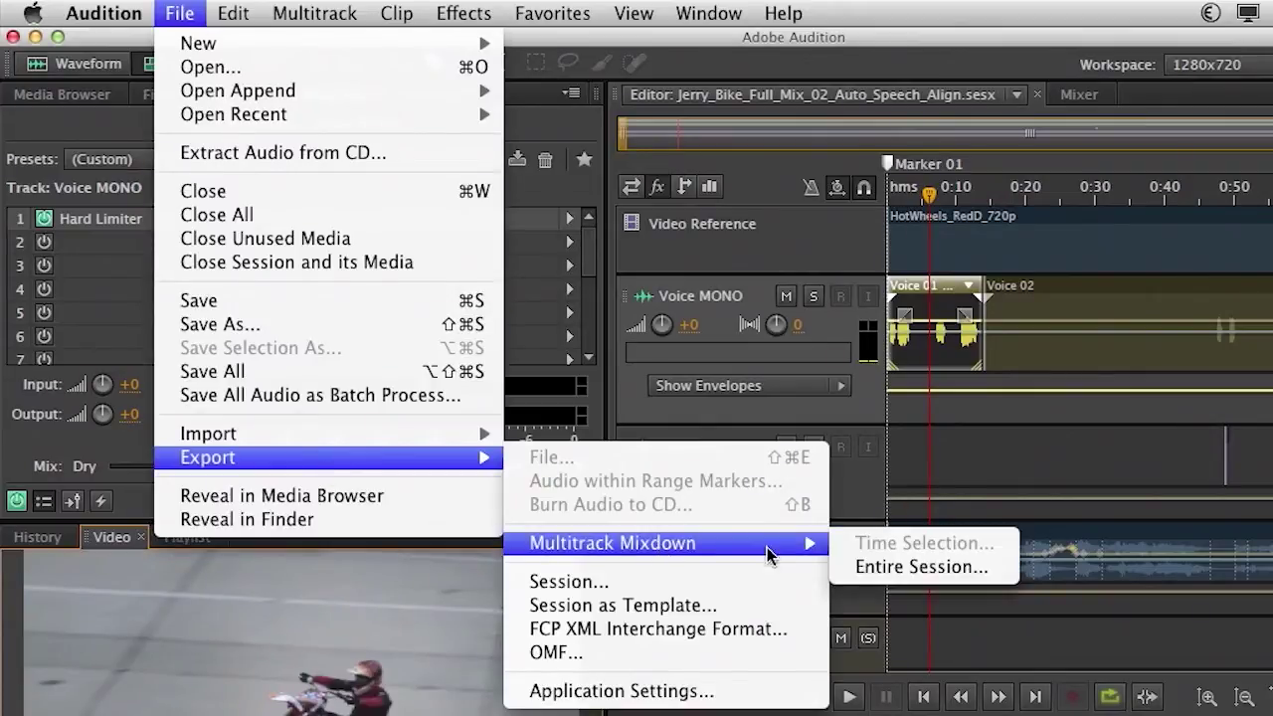
click(898, 567)
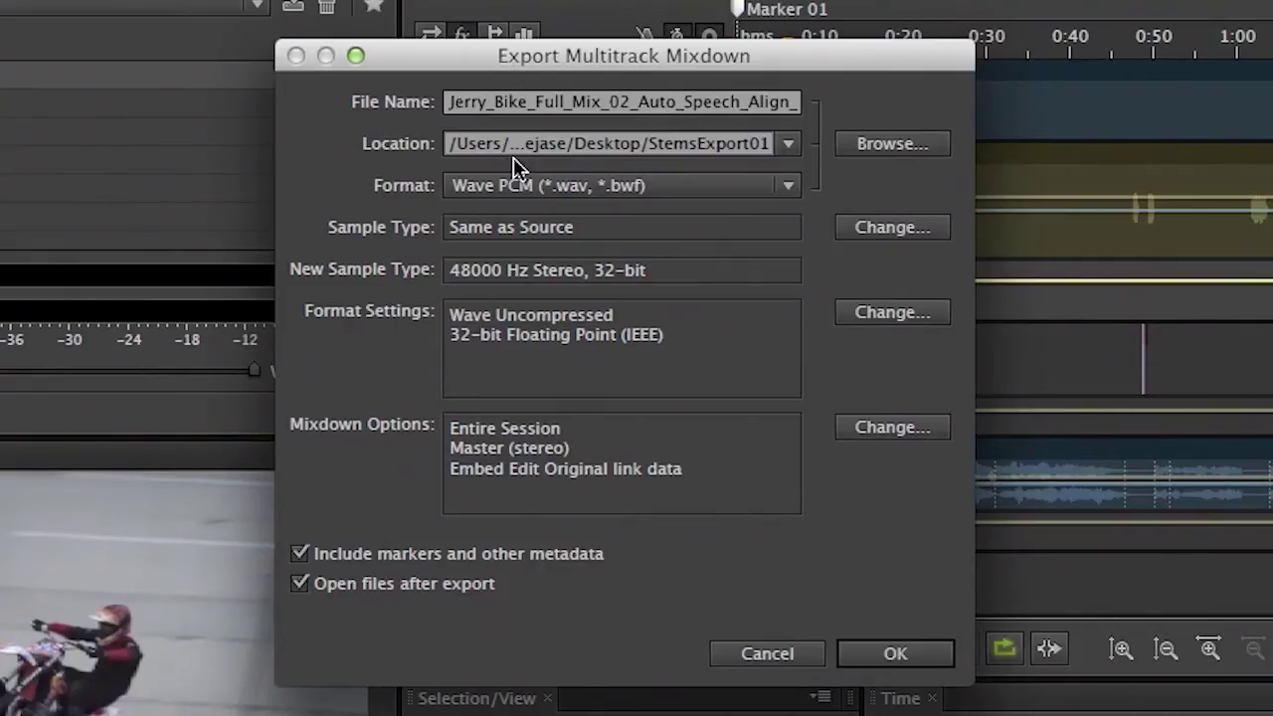
click(788, 143)
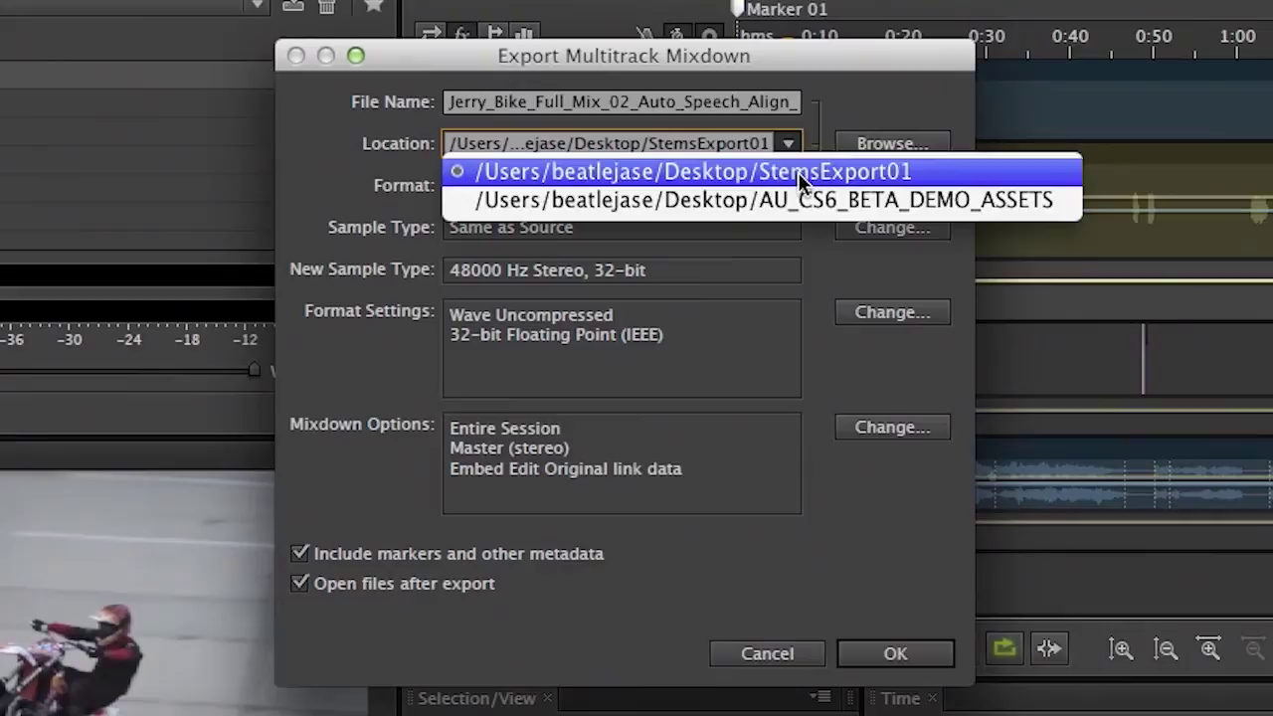
click(929, 176)
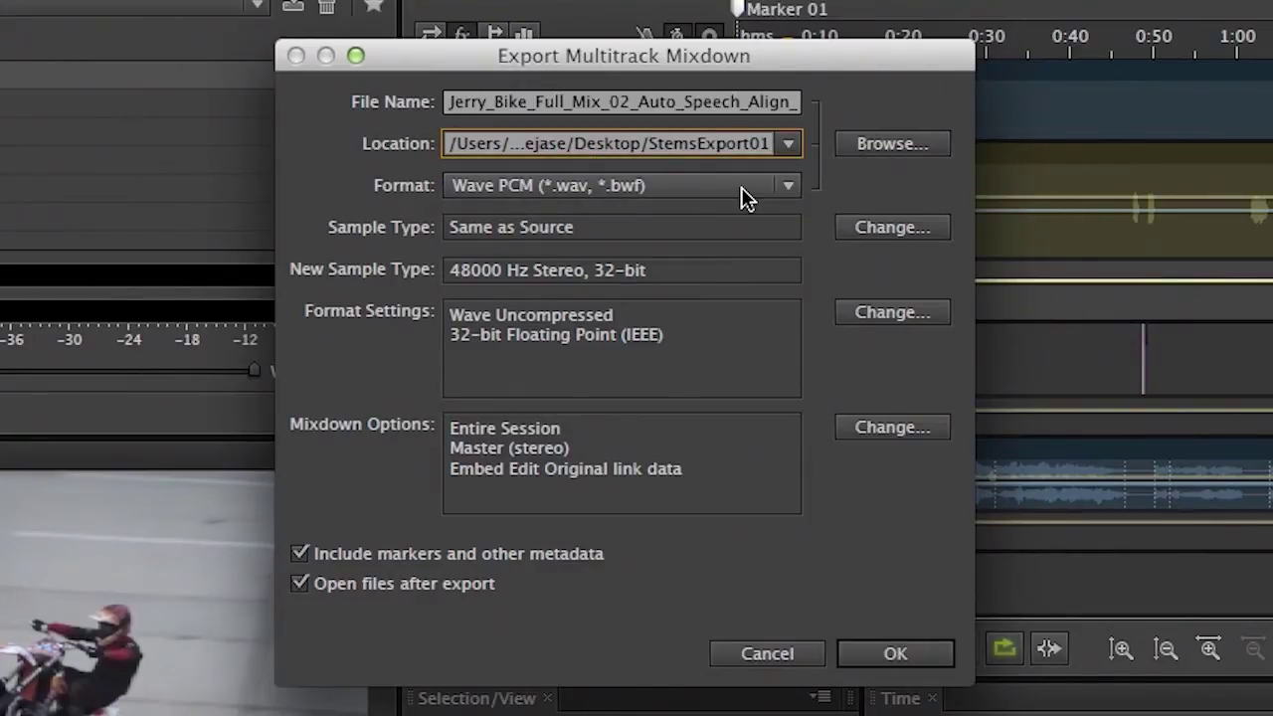
click(744, 195)
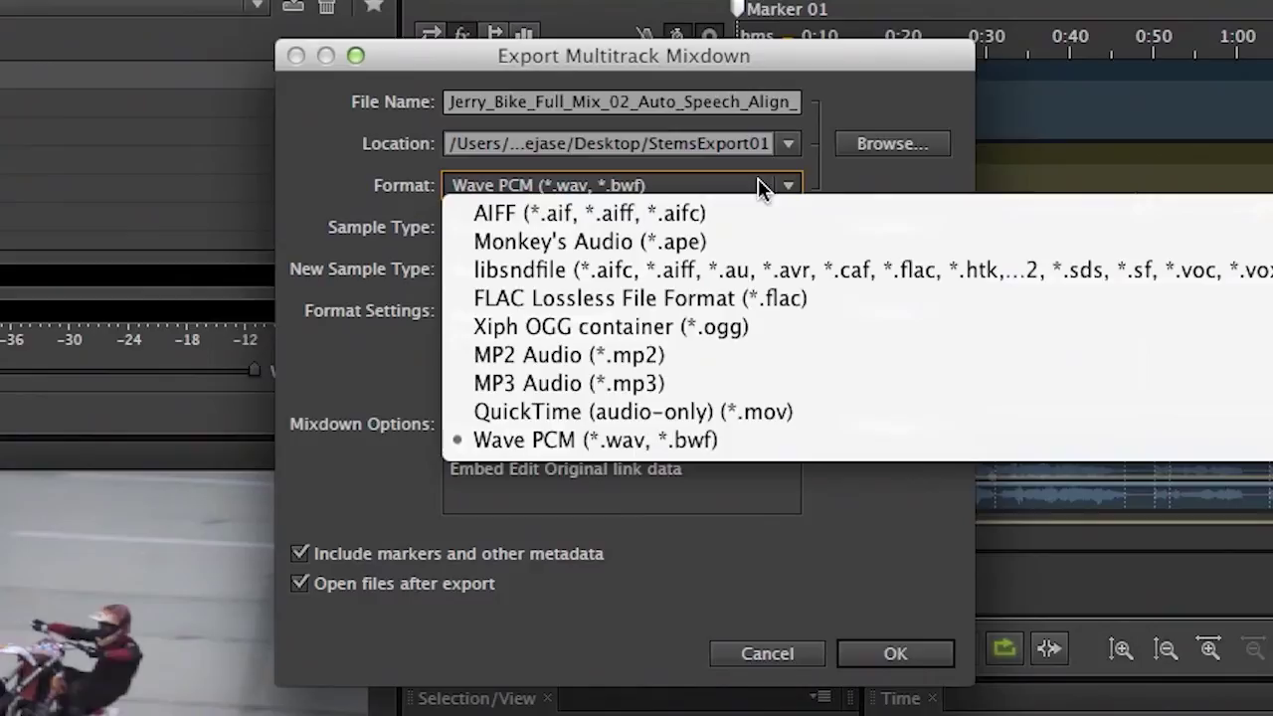
click(758, 179)
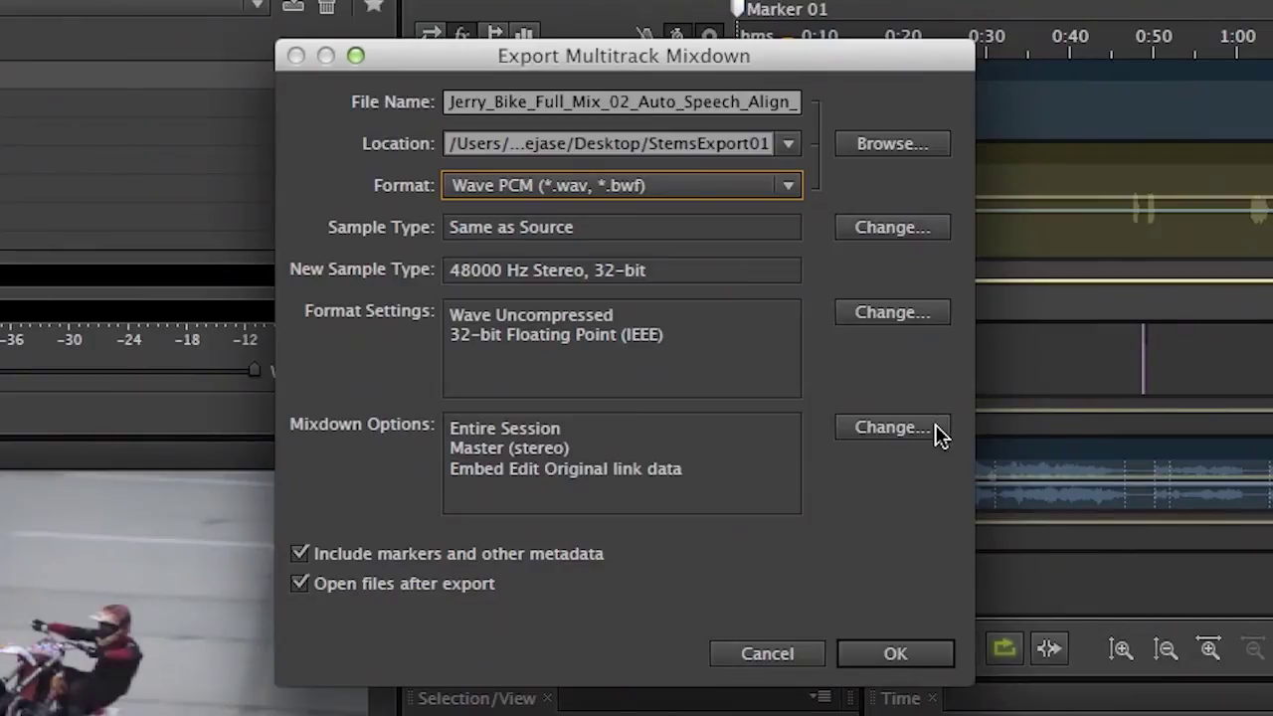
- Add Voice MONO, Extra SFX, SFX Mix, Music Mixdown and the Music bus as stem sources
click(892, 428)
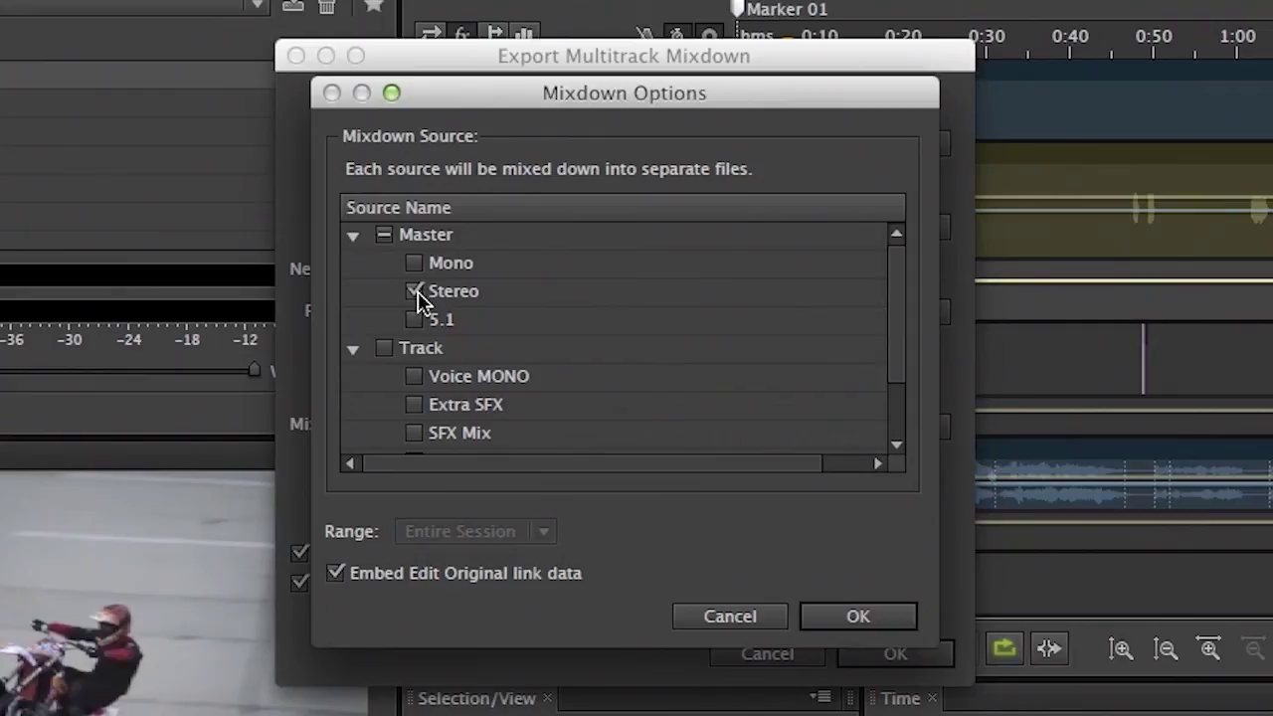
scroll(898, 341, down, 1)
scroll(893, 413, down, 2)
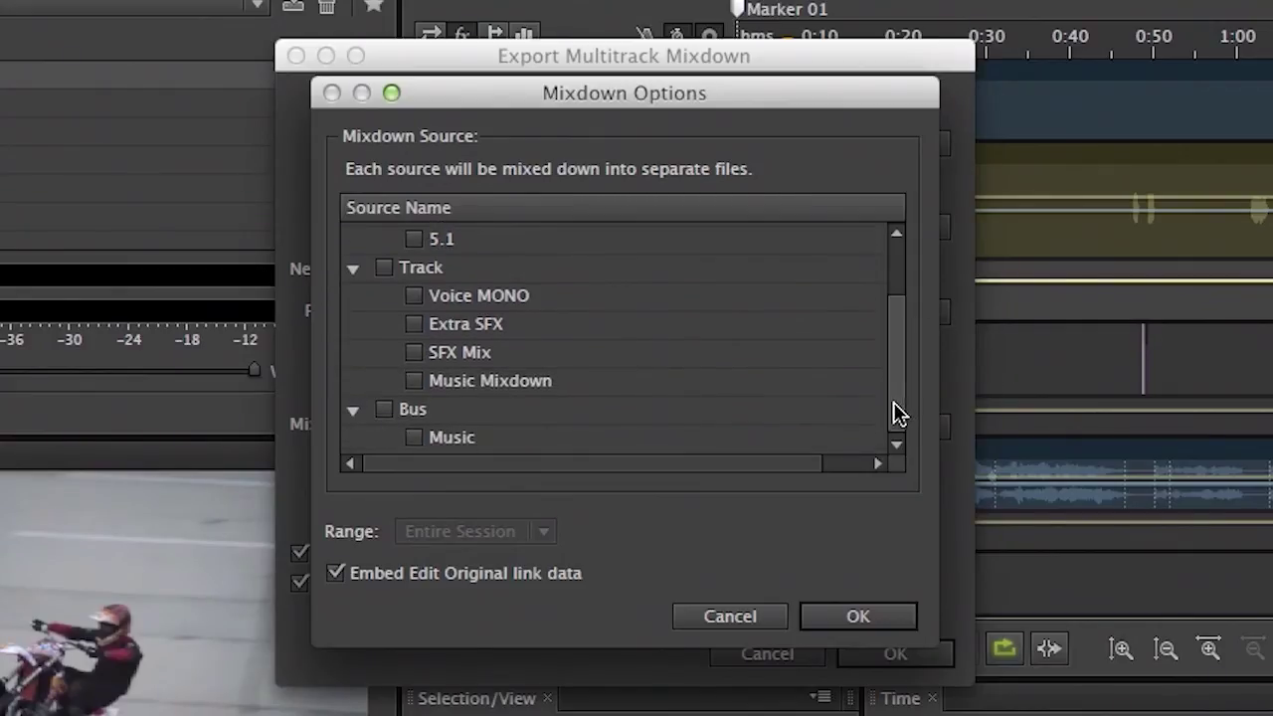
click(415, 300)
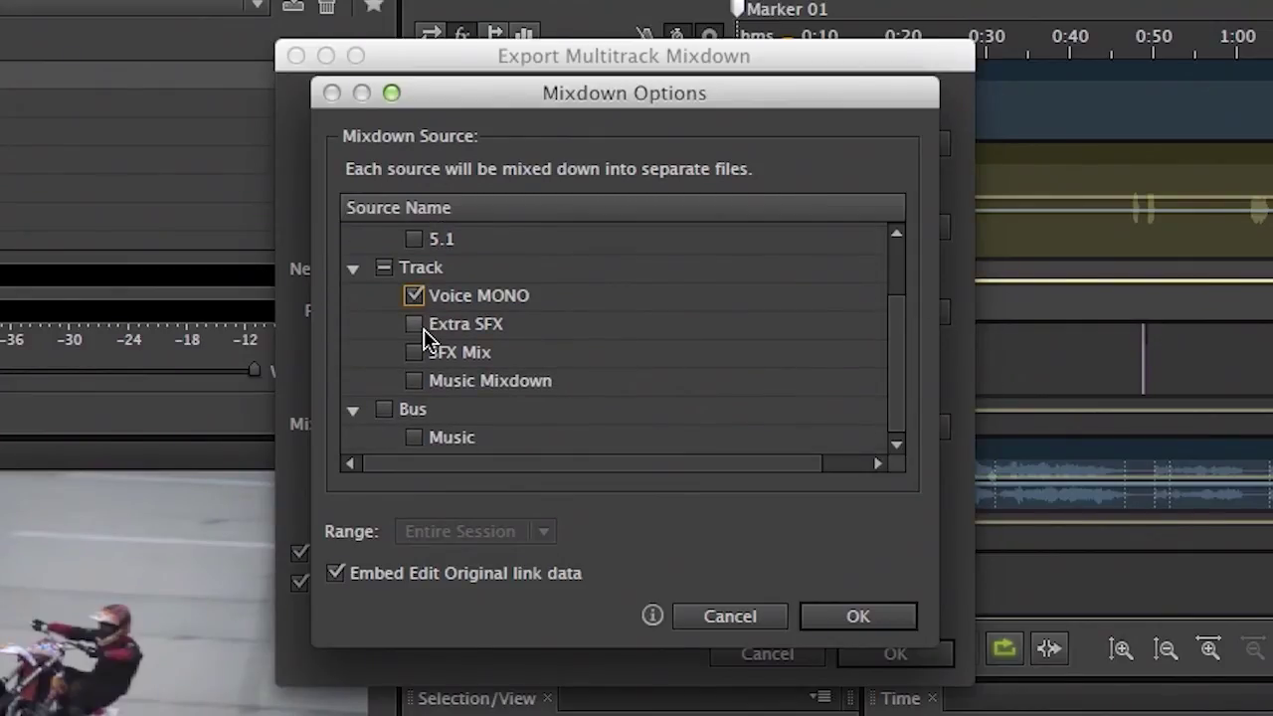
click(418, 328)
click(413, 354)
click(414, 382)
click(416, 438)
click(853, 609)
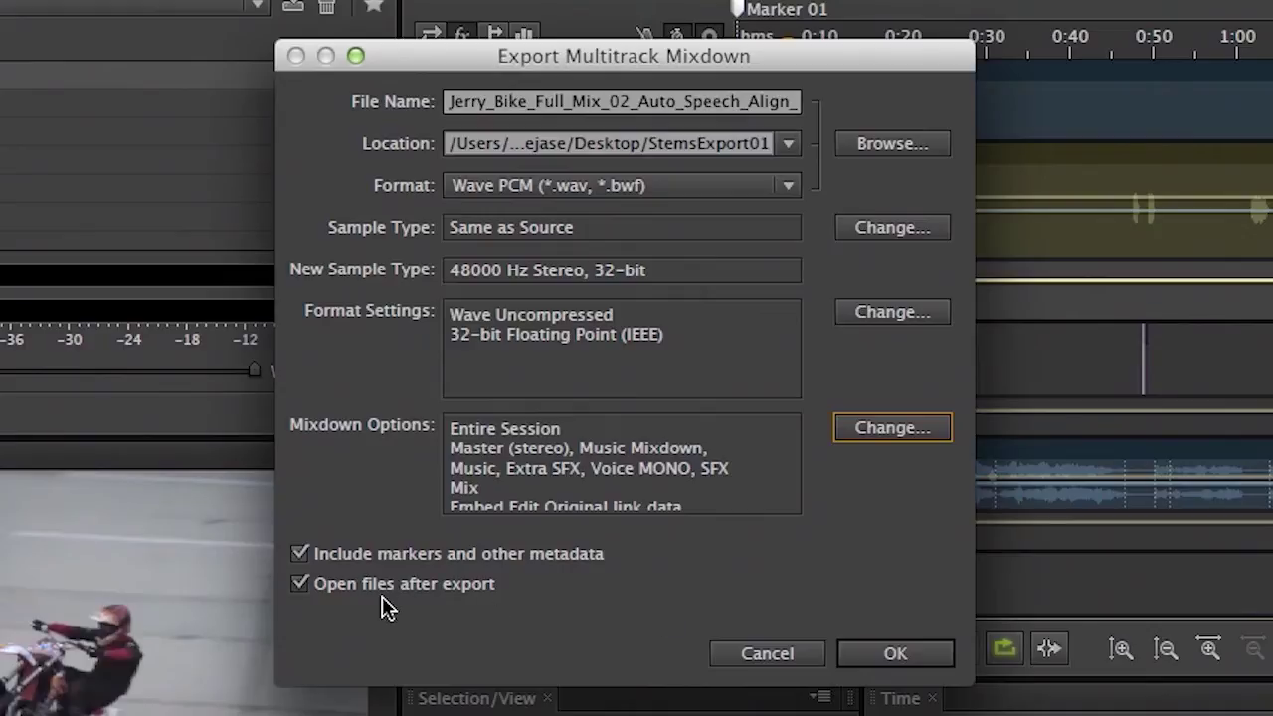
- Export the mixdown files, then widen the Files panel and its Name column
click(895, 654)
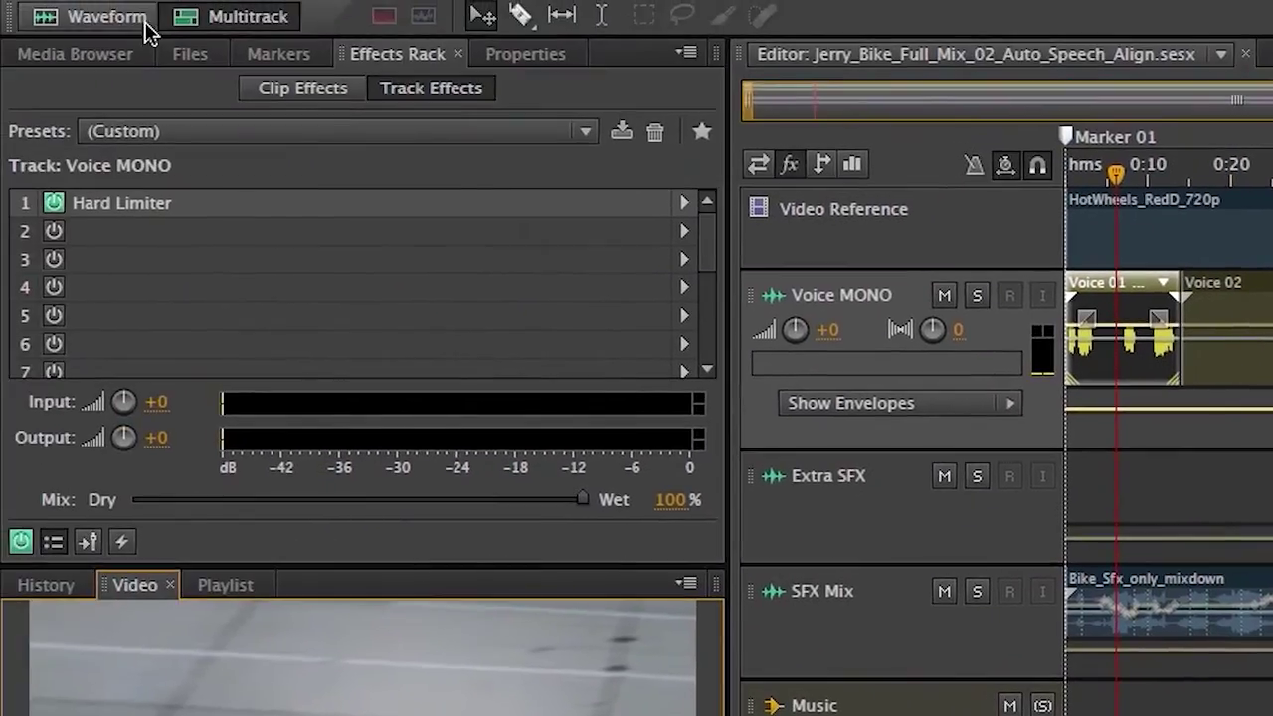
click(185, 54)
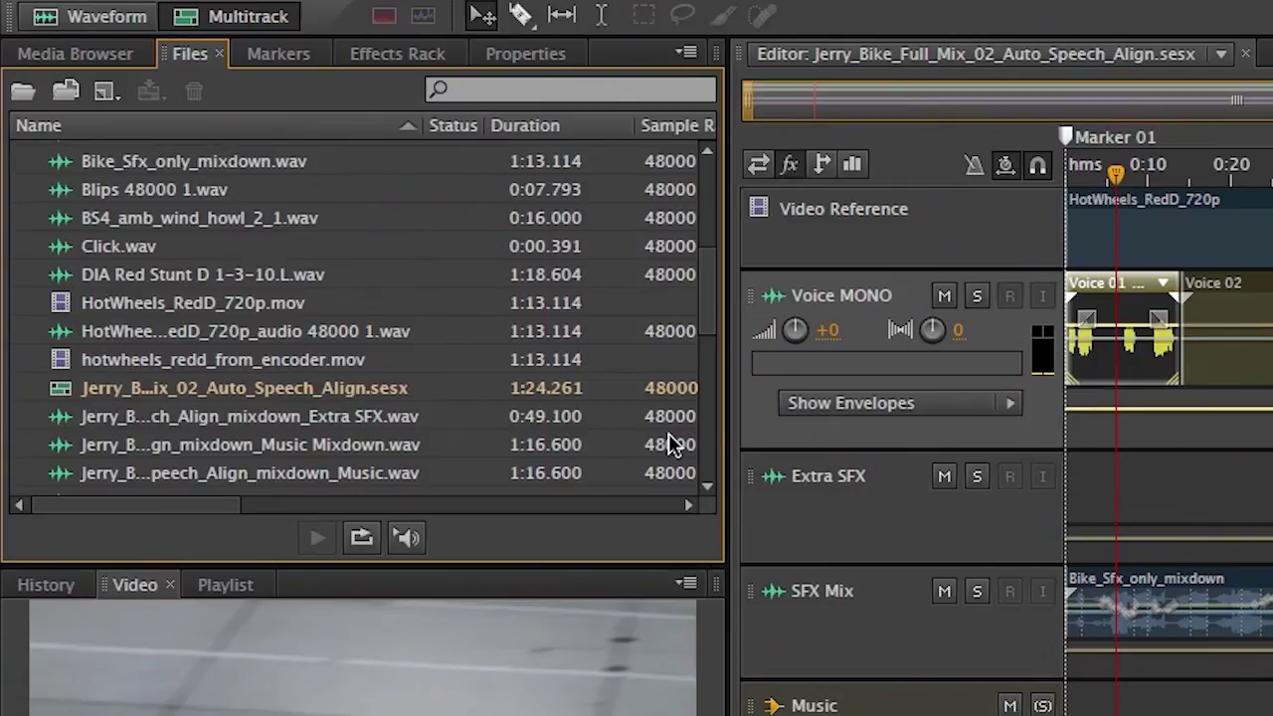
drag(728, 404, 845, 406)
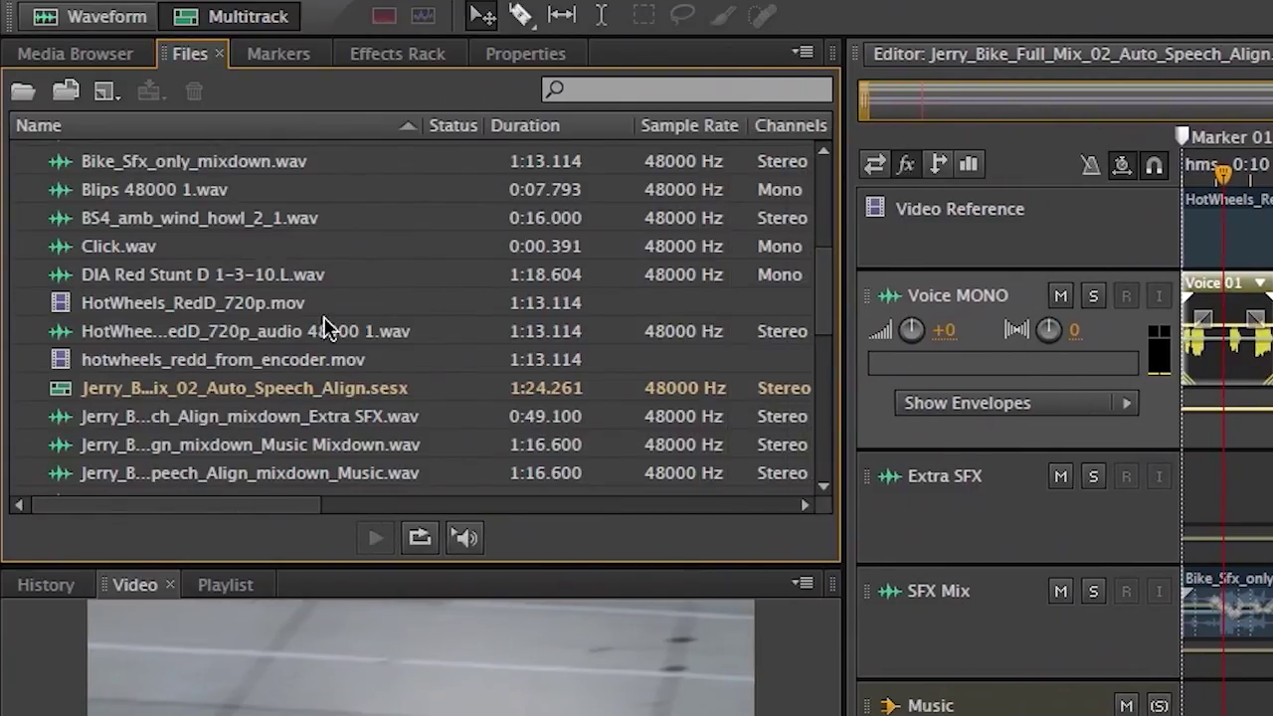
drag(423, 139, 705, 143)
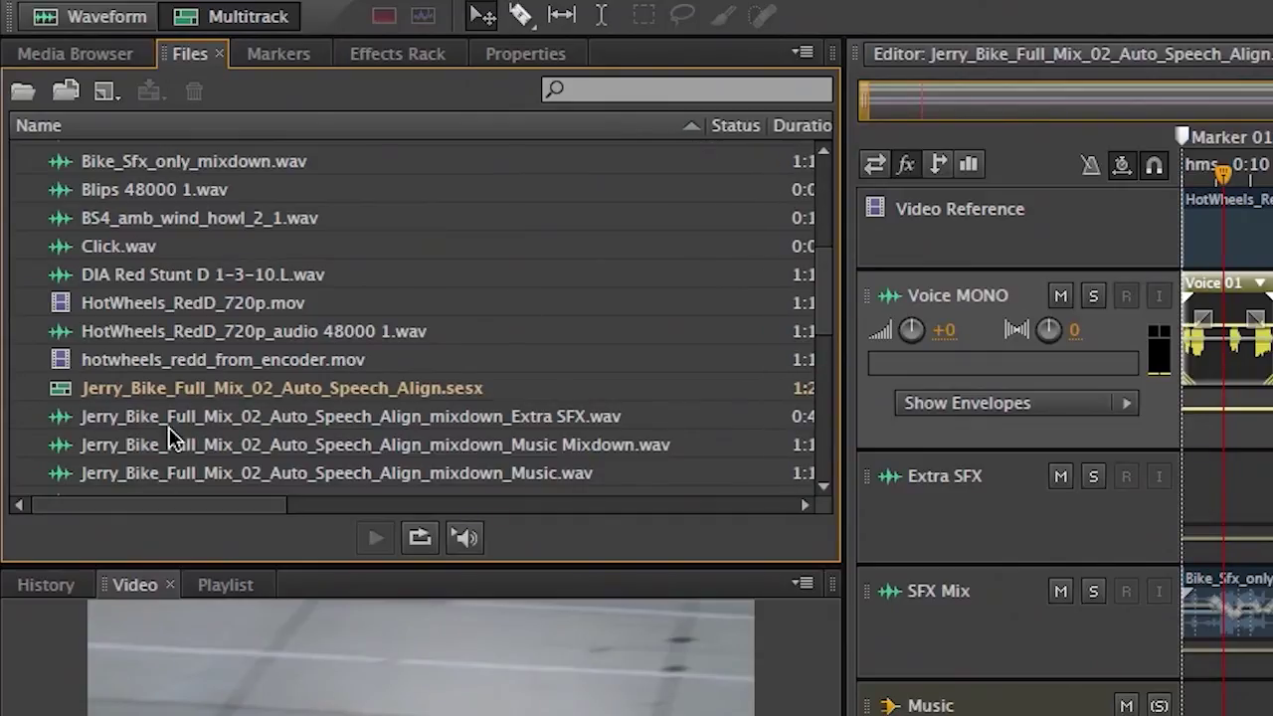
- Scroll the file list and select the Extra SFX mixdown file
scroll(339, 393, down, 3)
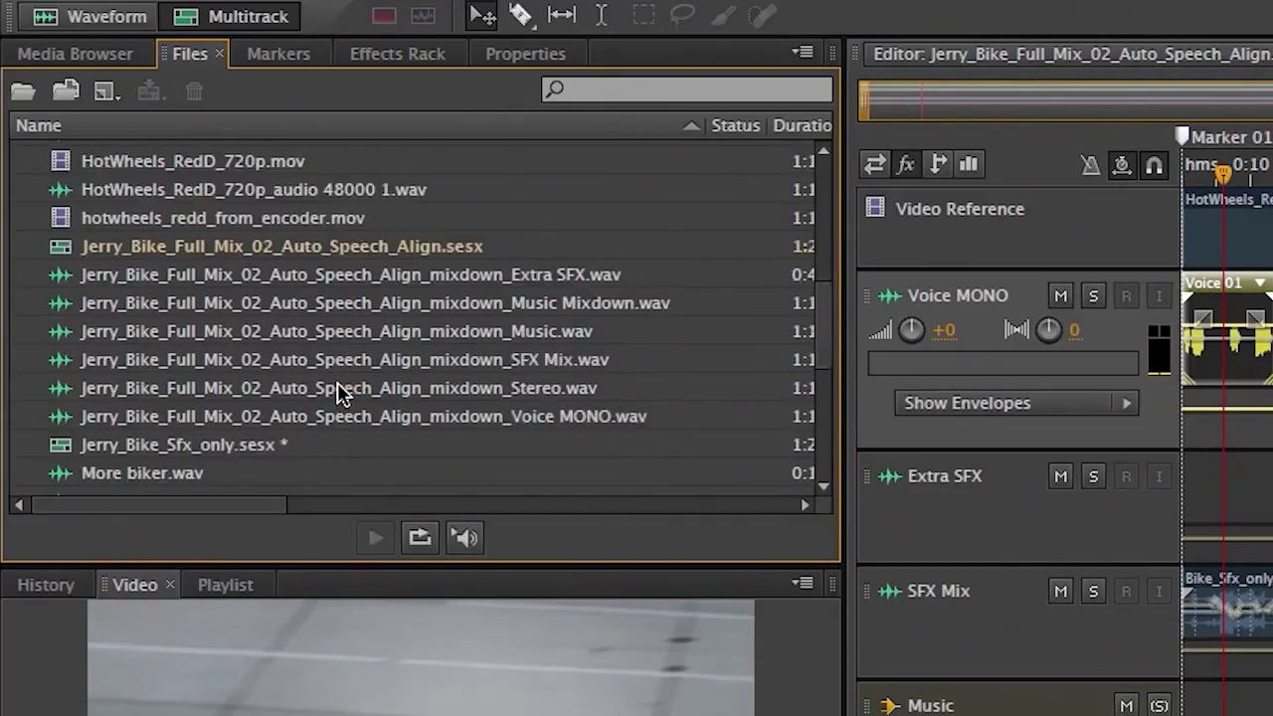
scroll(338, 393, down, 2)
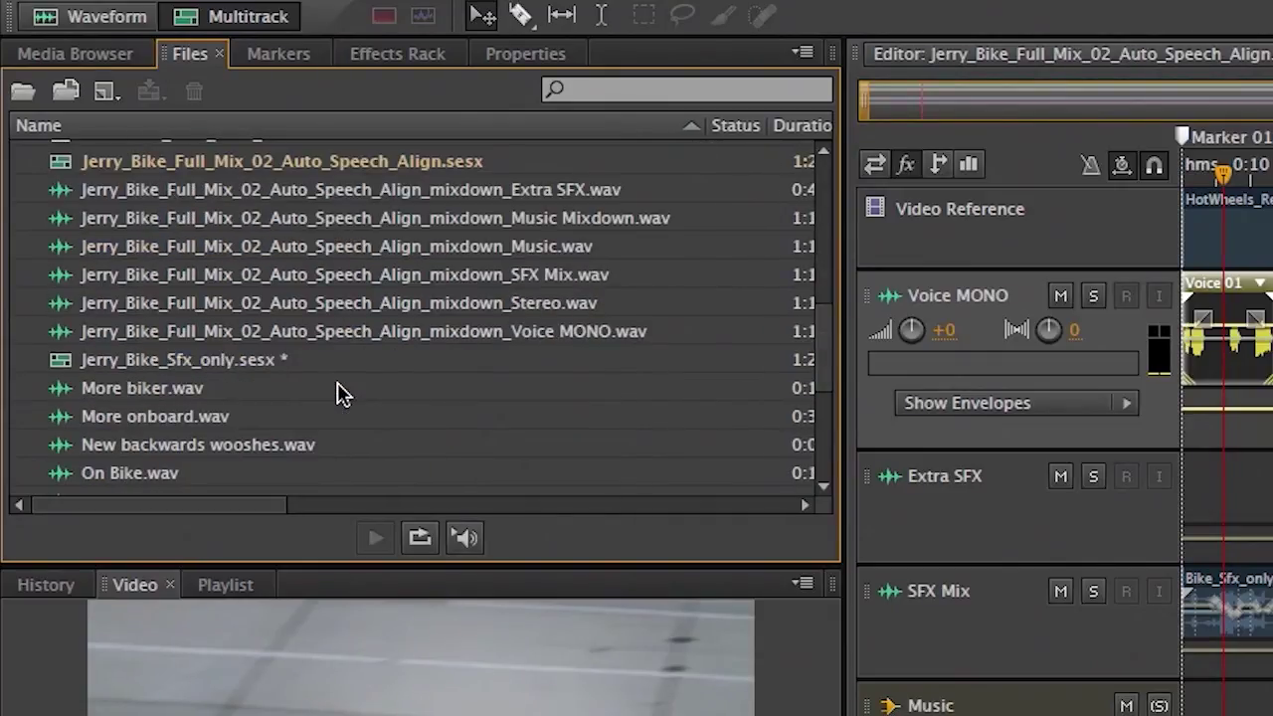
click(100, 192)
- Open the Extra SFX mixdown and play it from near 0:44.979
double_click(99, 192)
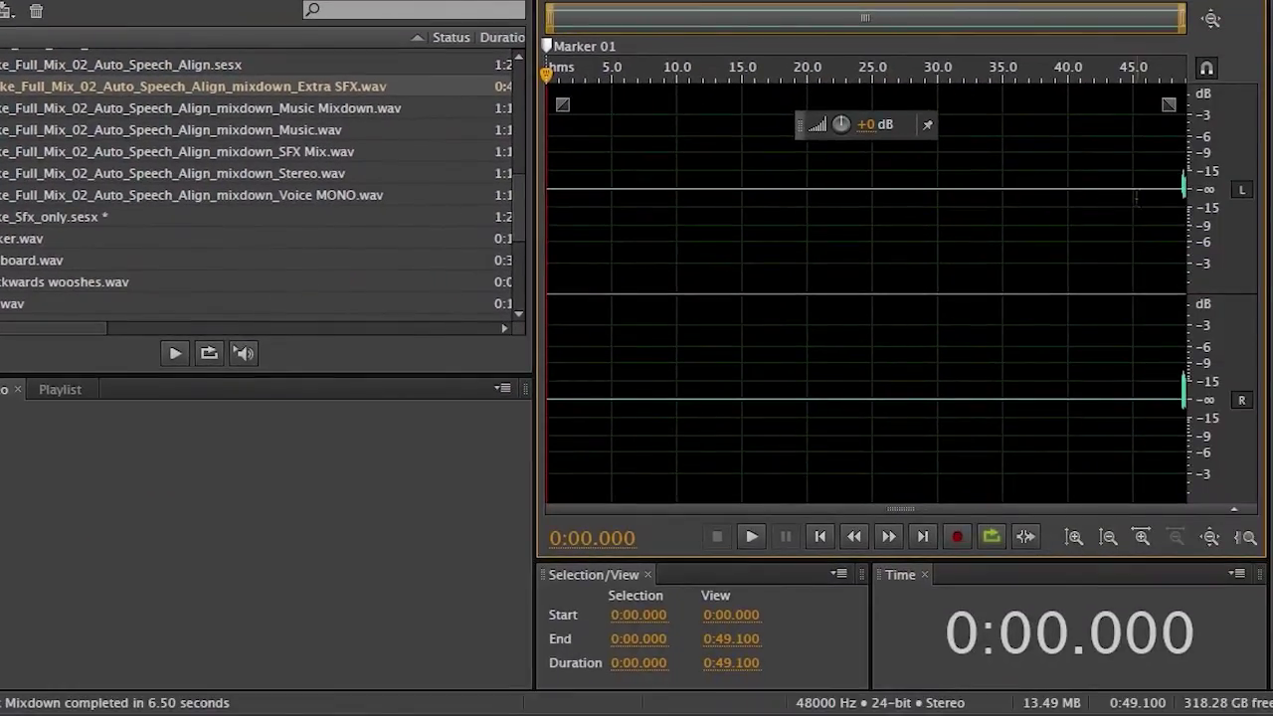
click(1134, 199)
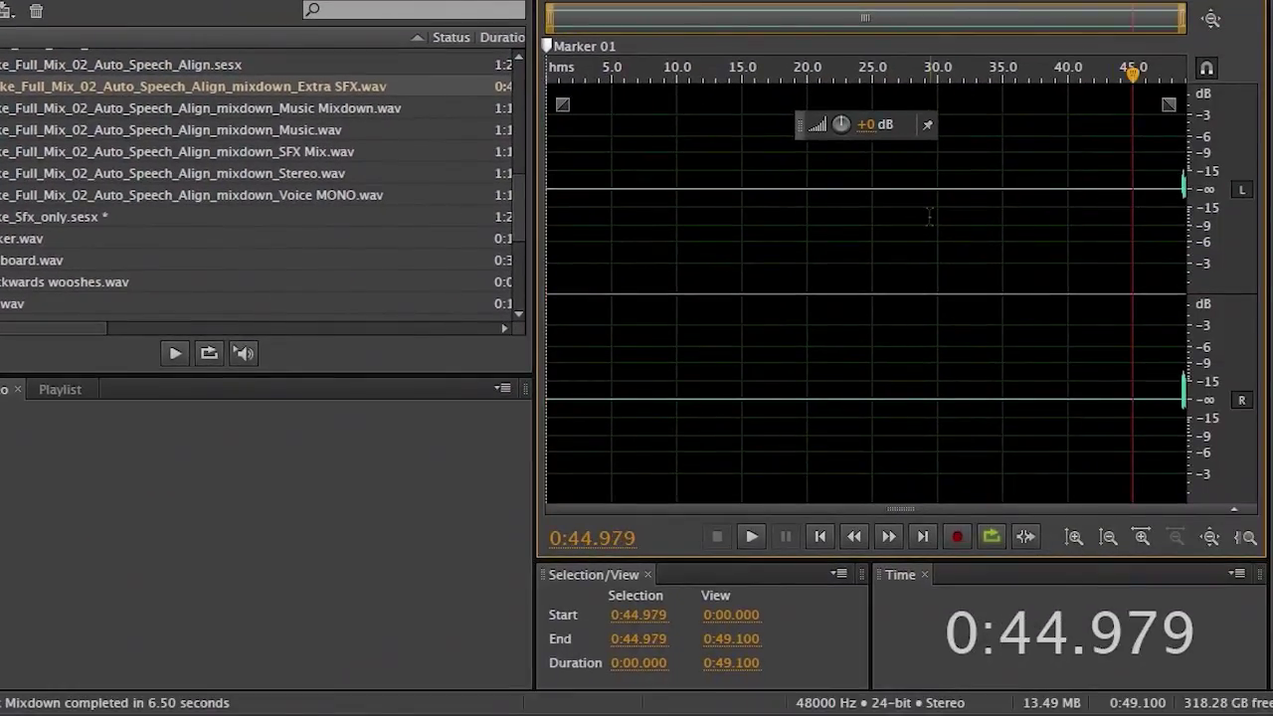
key(space)
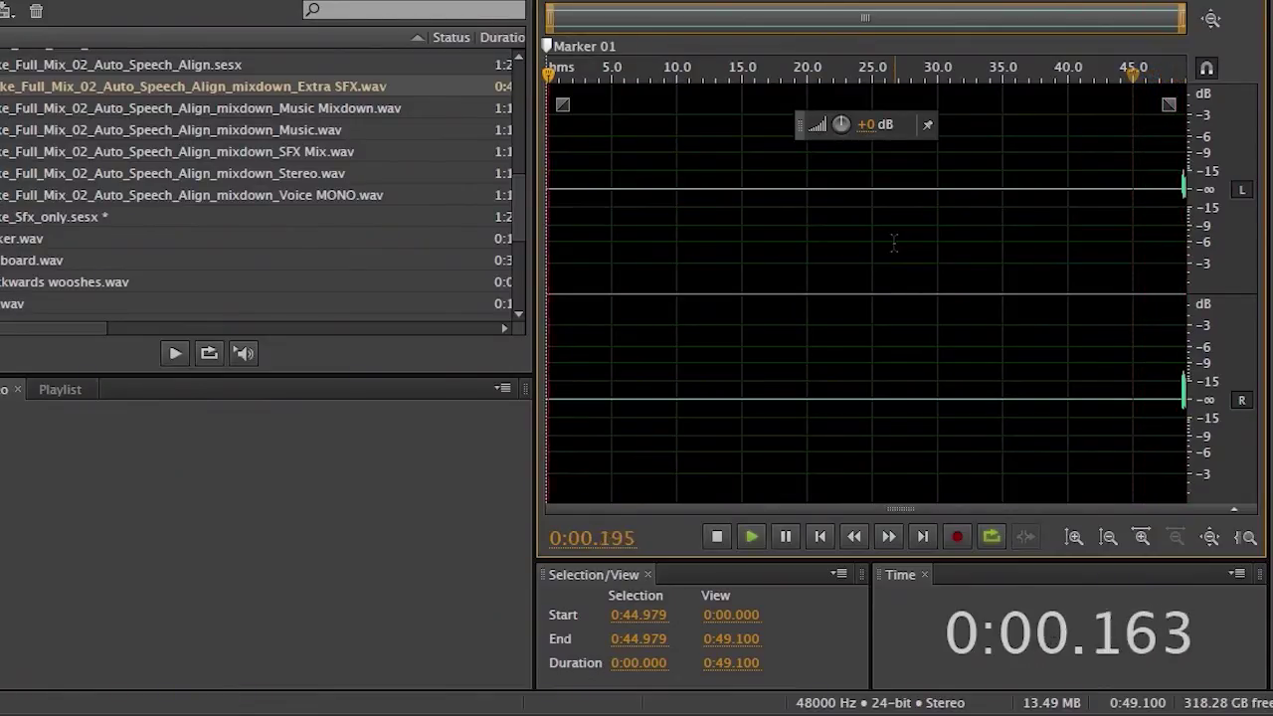
key(space)
- Play the Music Mixdown file, then the SFX Mix file from 0:05.745
double_click(79, 113)
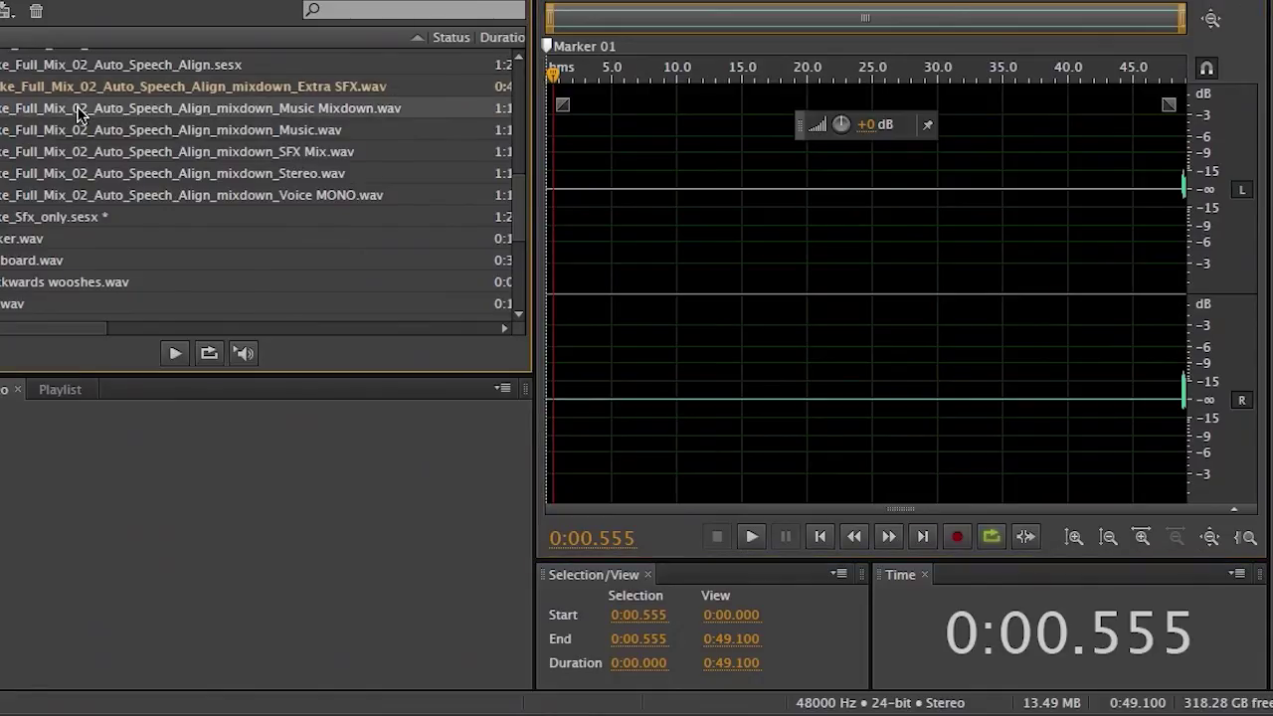
key(space)
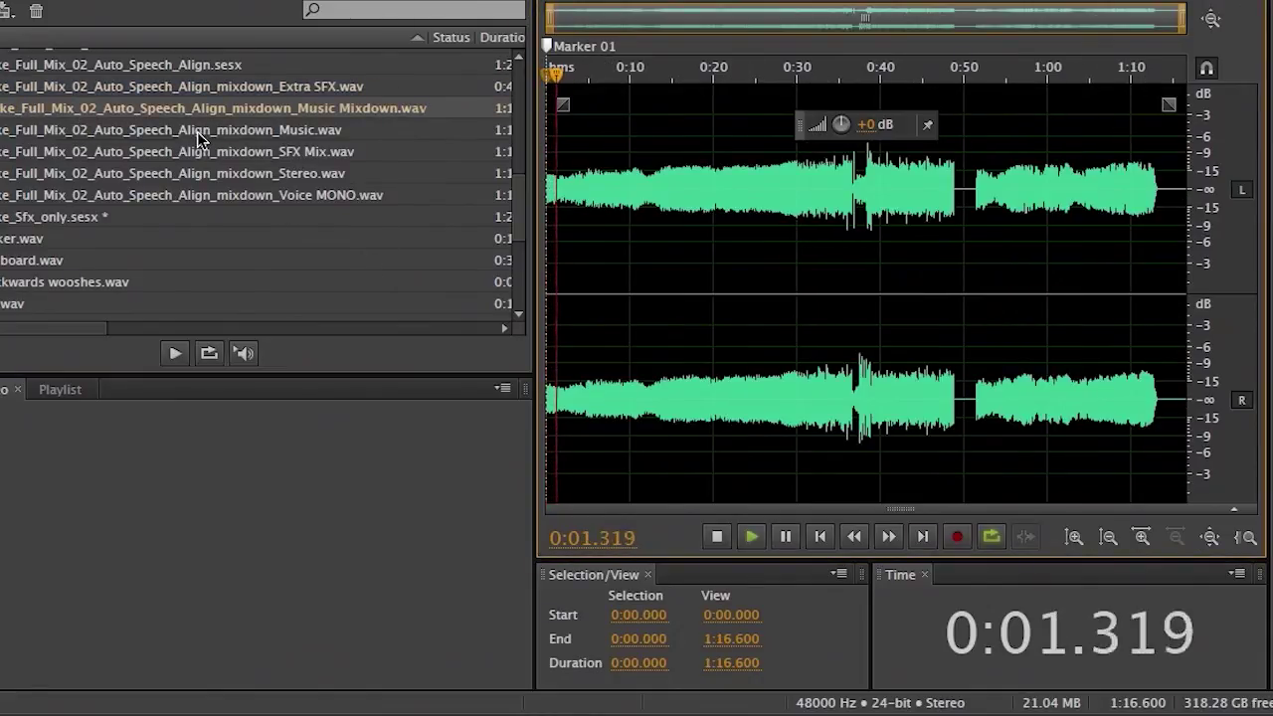
key(space)
double_click(199, 151)
click(594, 194)
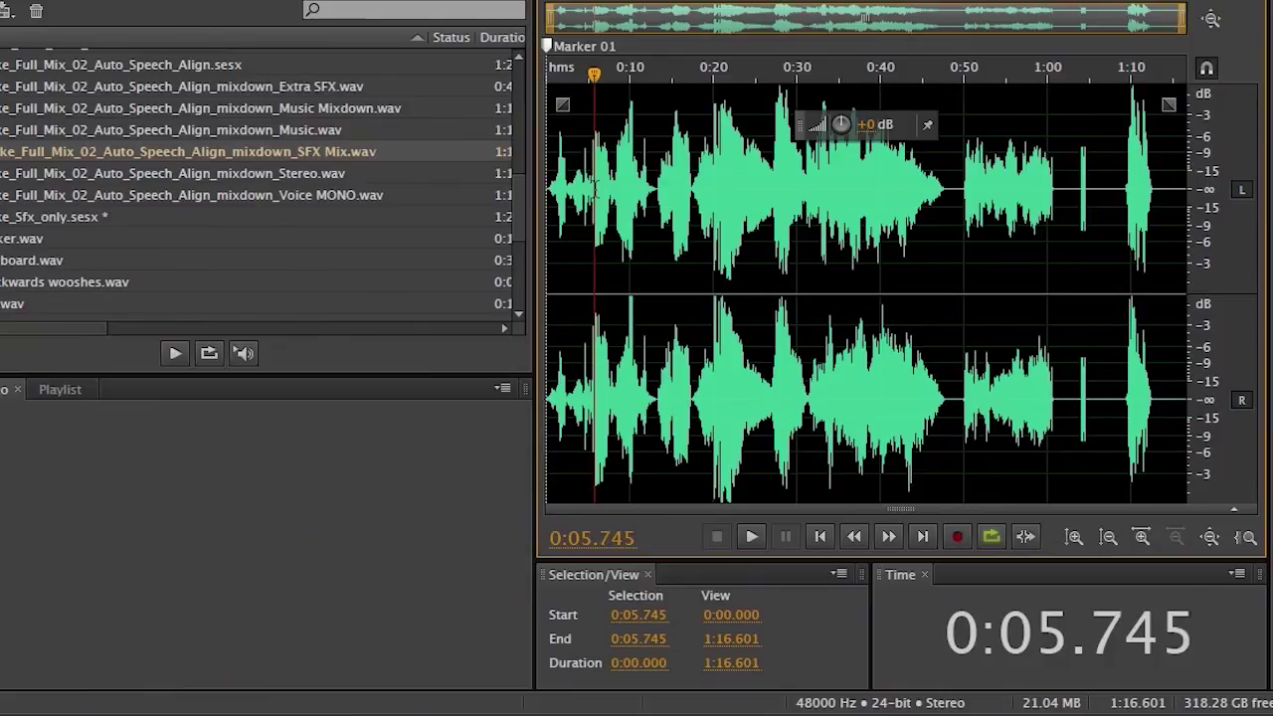
key(space)
- Play the Stereo master mixdown, then open and play the Voice MONO mixdown
key(space)
double_click(210, 175)
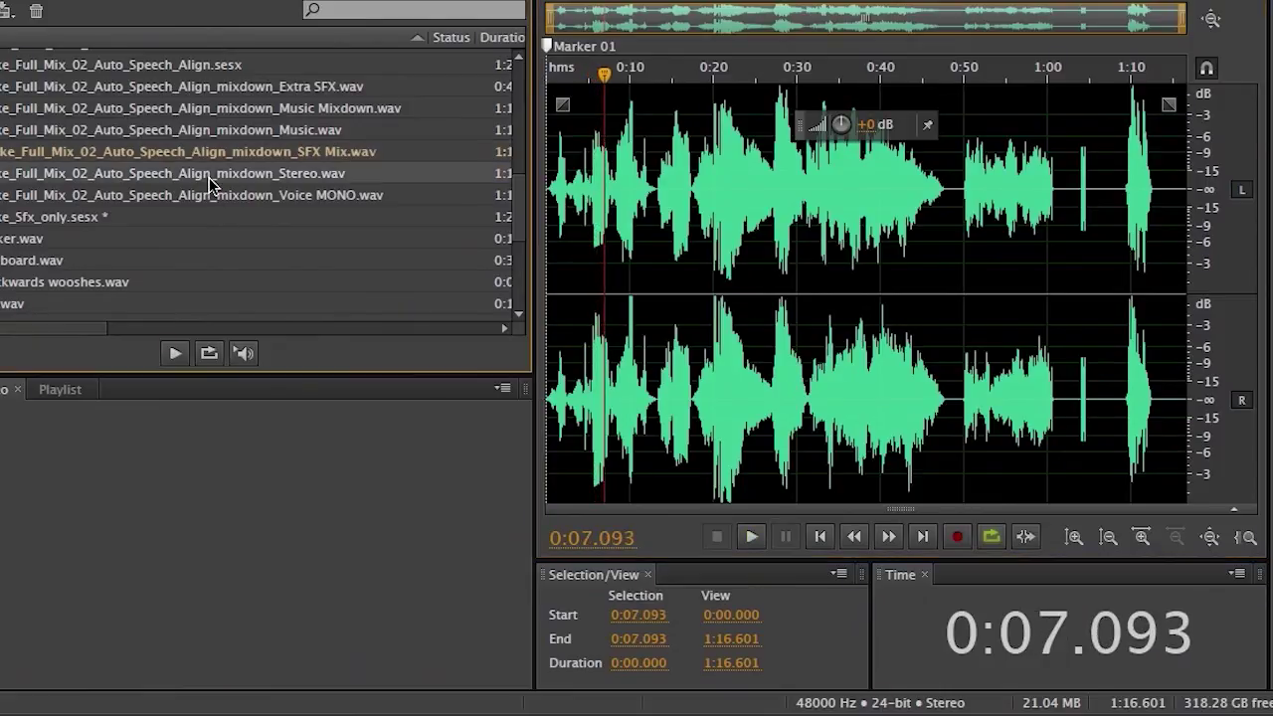
key(space)
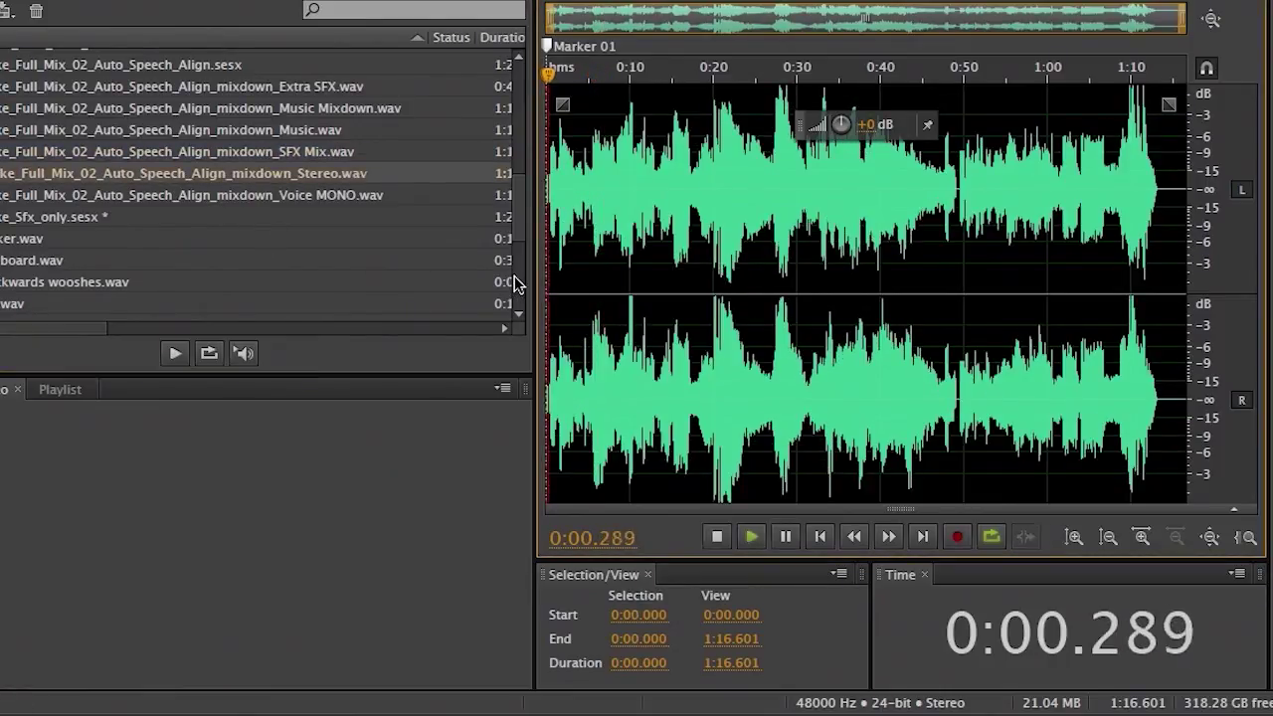
key(space)
click(266, 204)
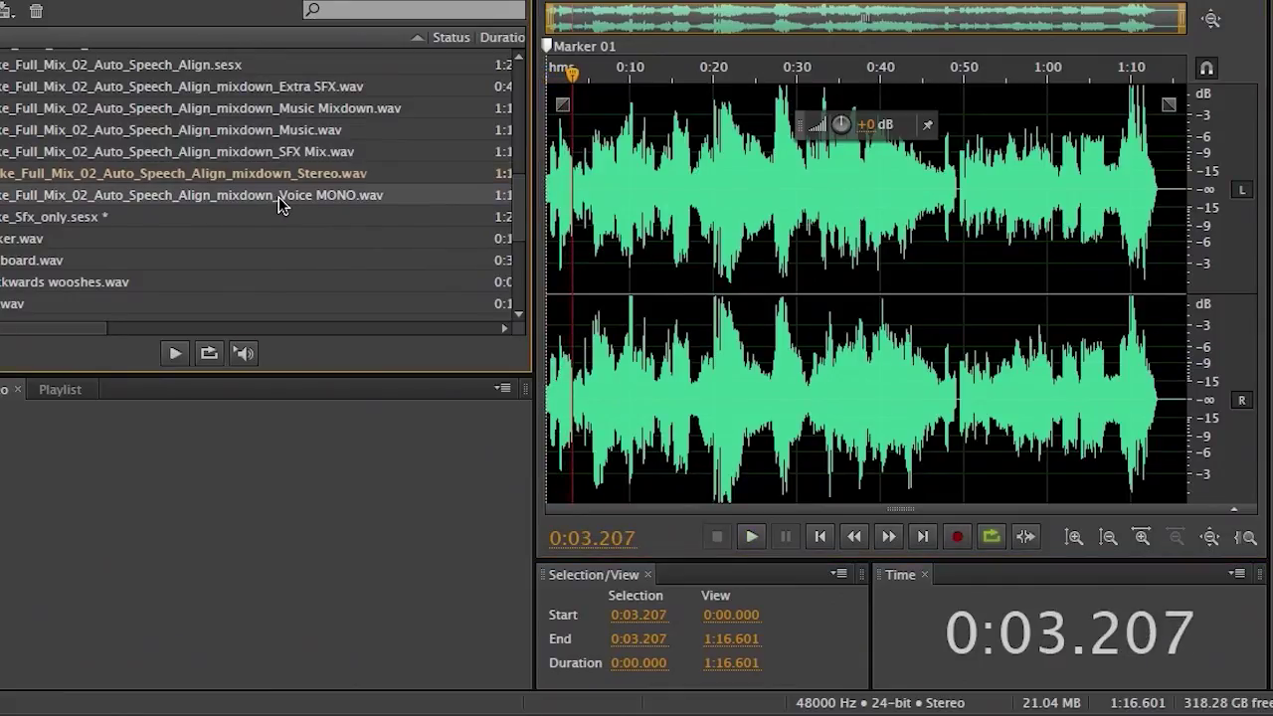
double_click(279, 204)
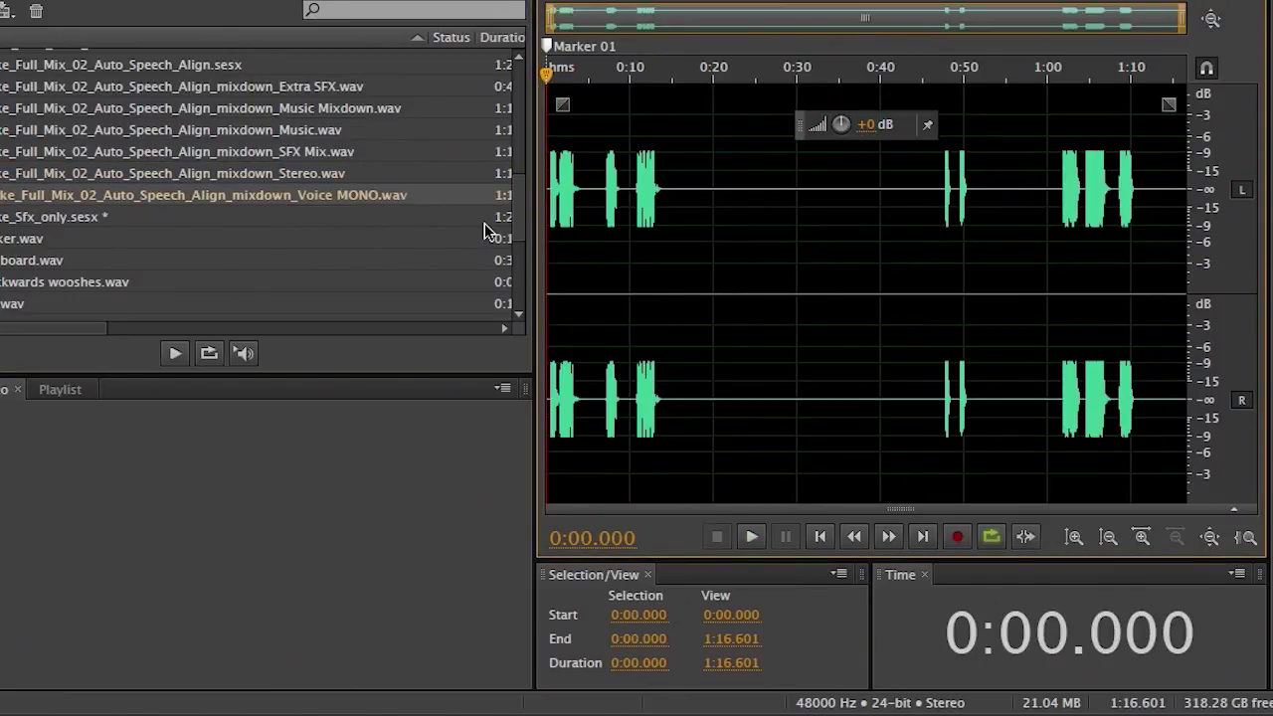
key(space)
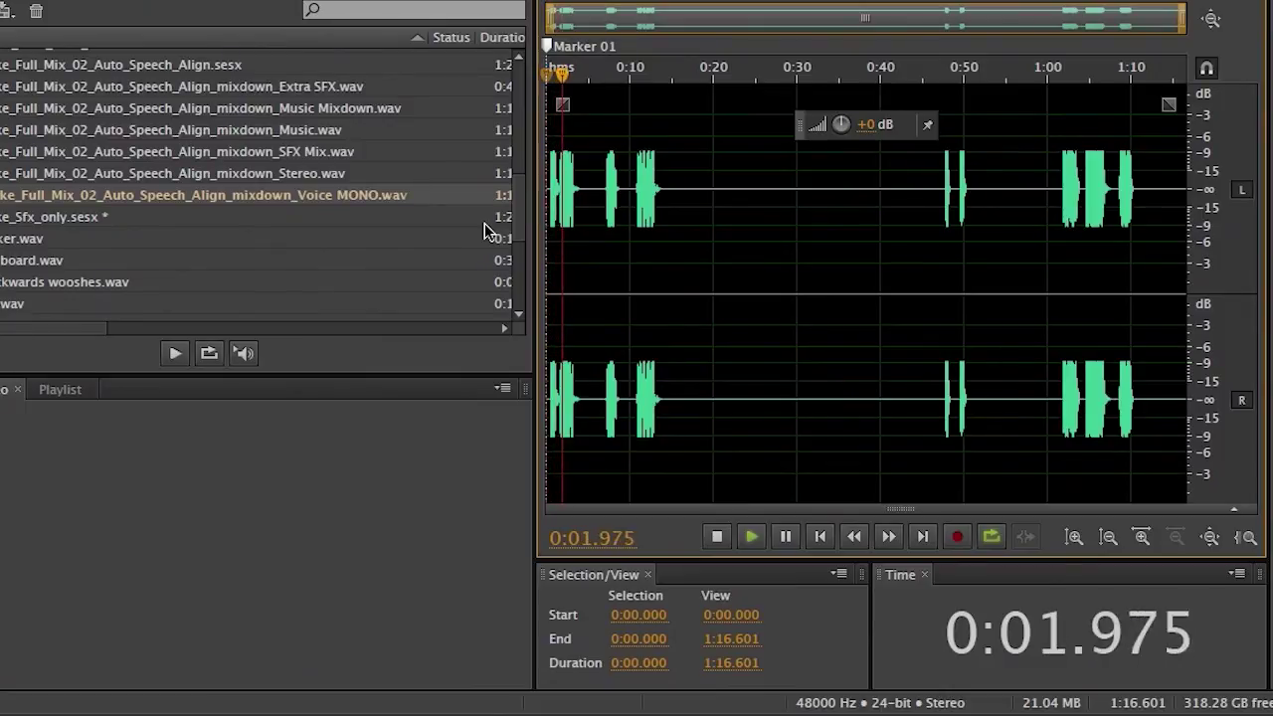